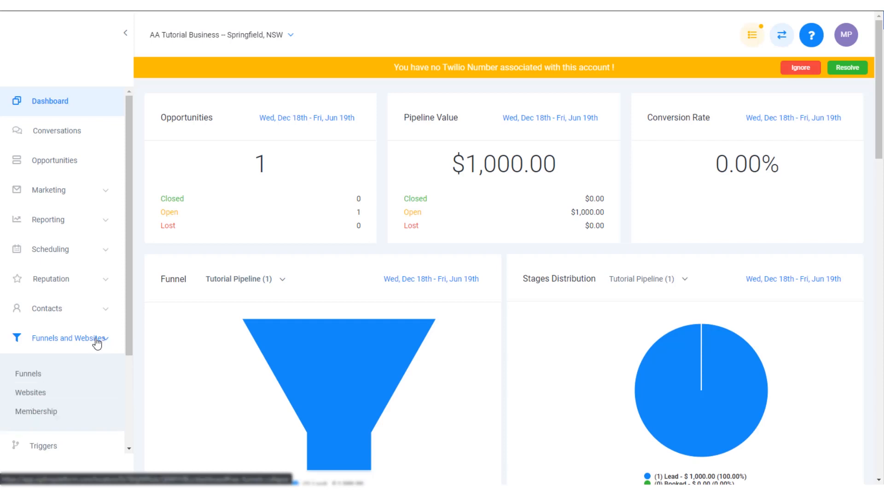
Step: Open the Custom Fields step of the Demonstration Funnel in the page editor
left_click(32, 379)
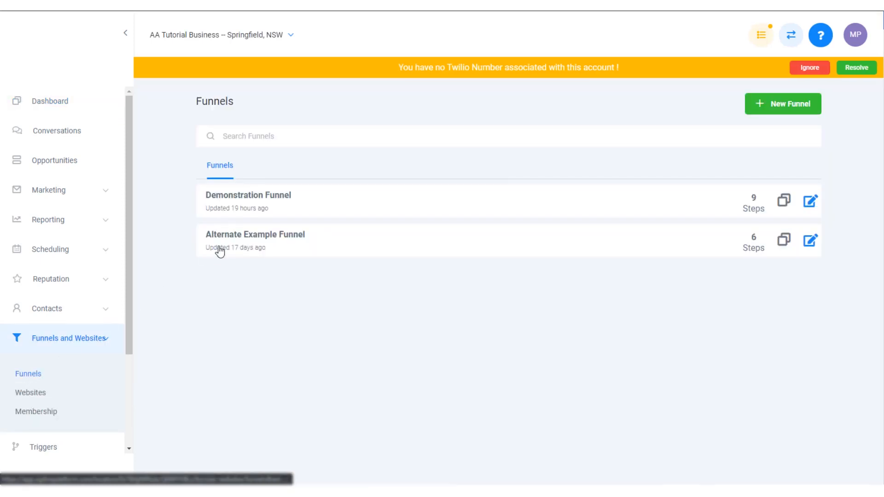
left_click(269, 198)
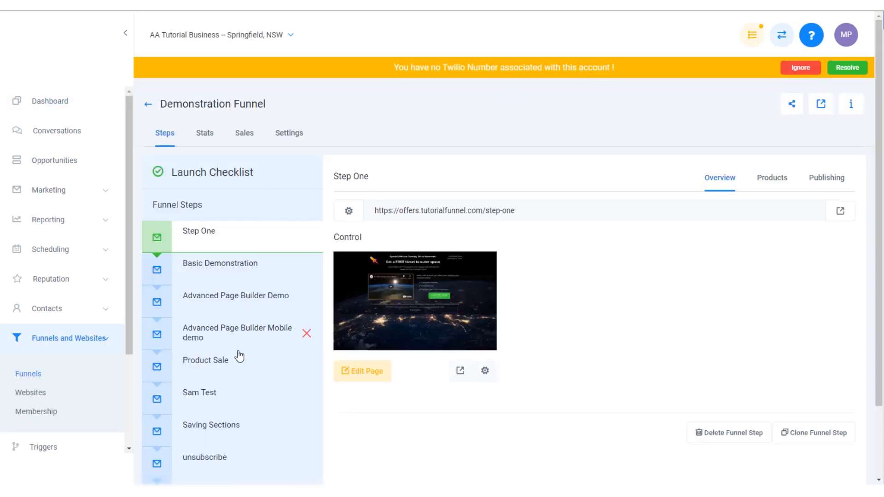
scroll(231, 377, "down", 2)
left_click(223, 410)
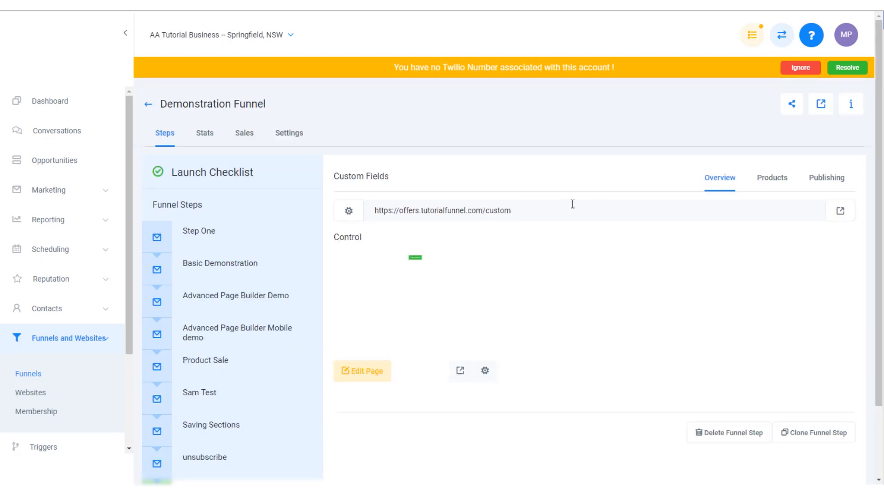
left_click(368, 374)
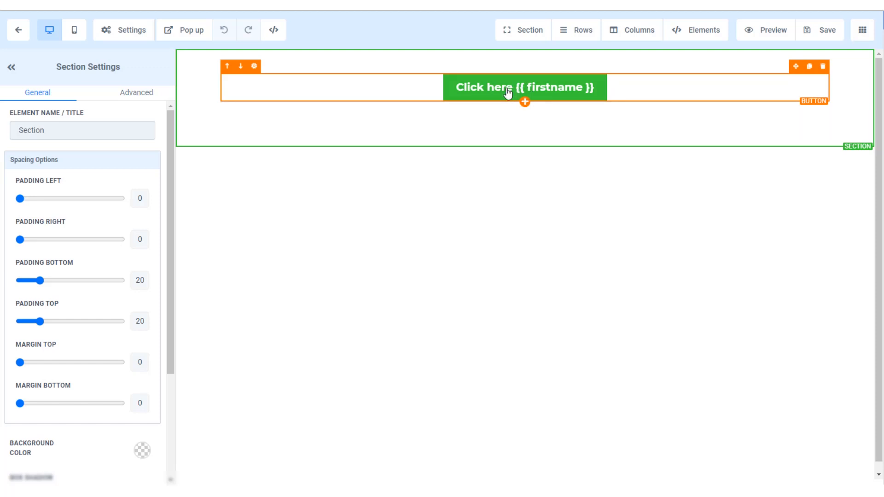
Step: Change the green button's text to "Click here {{ name }}"
left_click(508, 94)
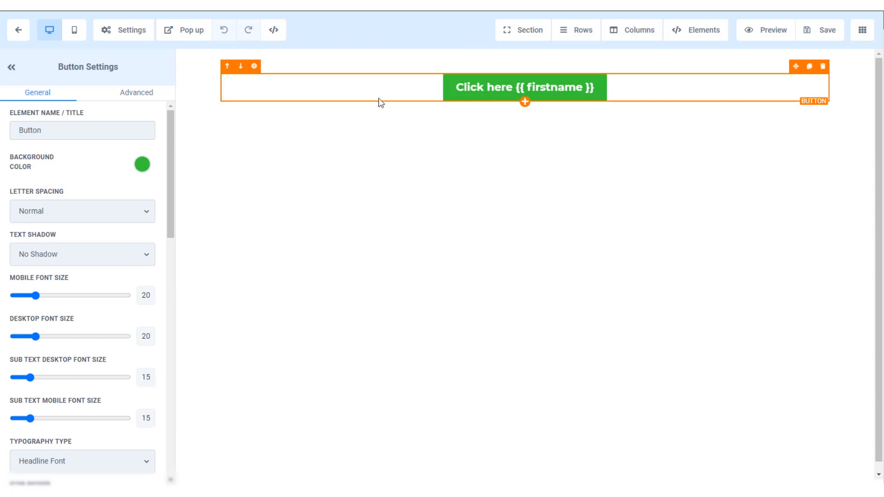
scroll(106, 337, "down", 10)
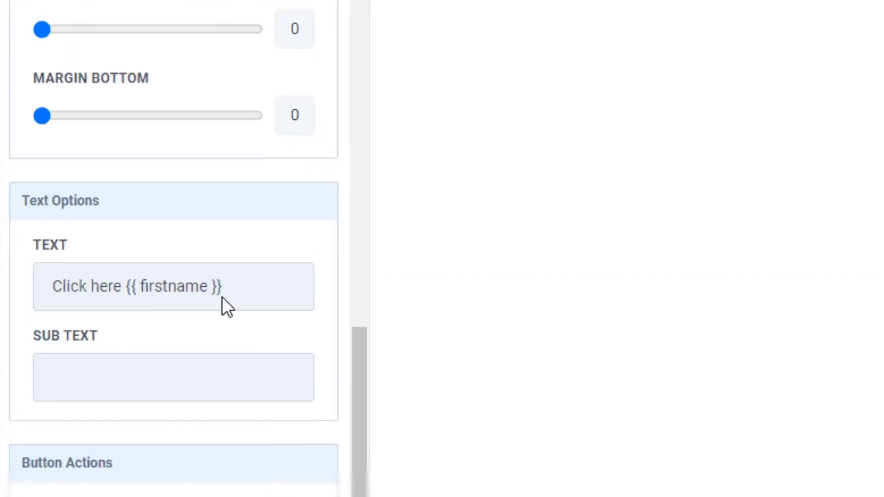
left_click(140, 287)
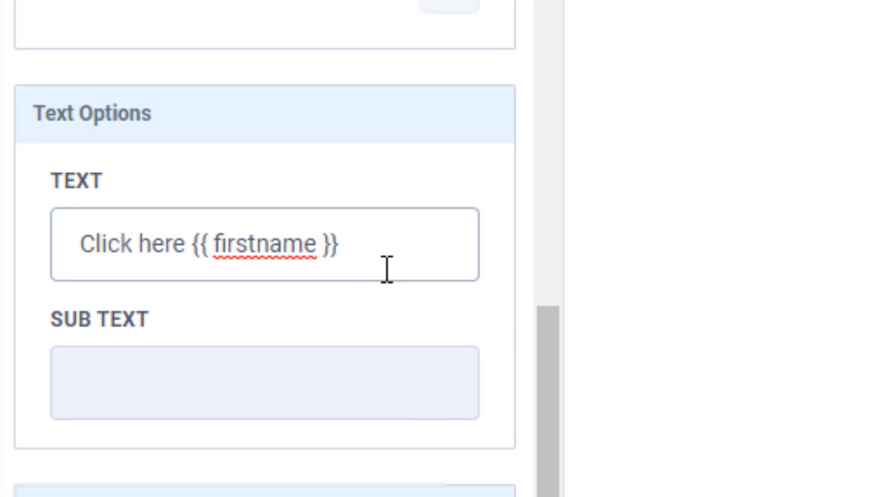
key("Delete")
key("Delete")
key("Delete")
key("Delete")
key("Delete")
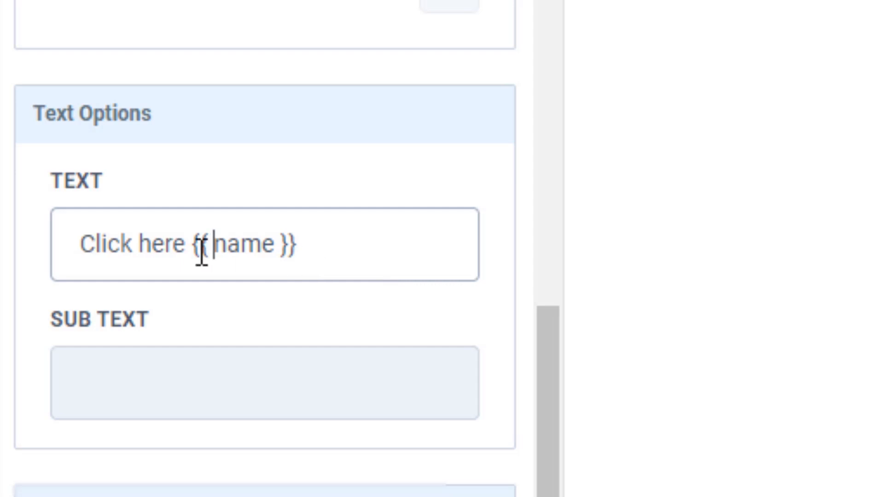
key("Left")
key("Right")
key("Right")
key("Right")
key("Right")
key("Right")
key("Right")
key("Right")
key("Right")
key("Right")
key("Right")
double_click(238, 266)
left_click(286, 257)
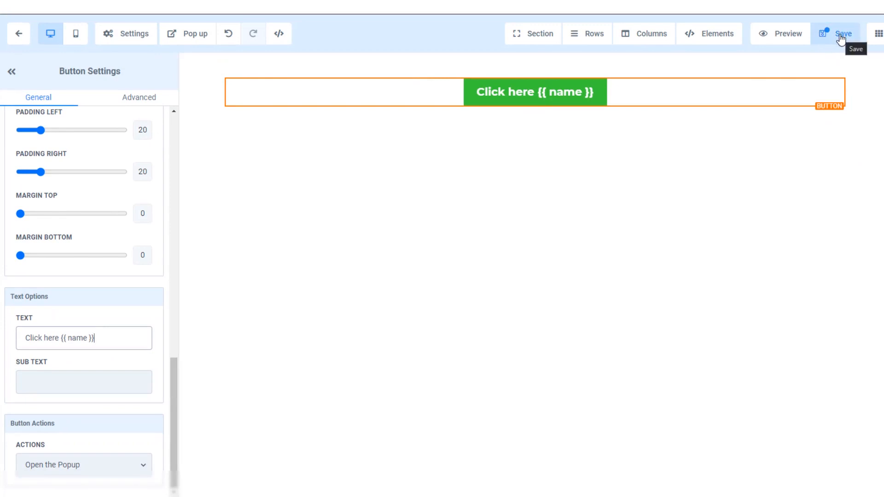
Step: Save the funnel page and leave the page editor
left_click(841, 39)
left_click(383, 202)
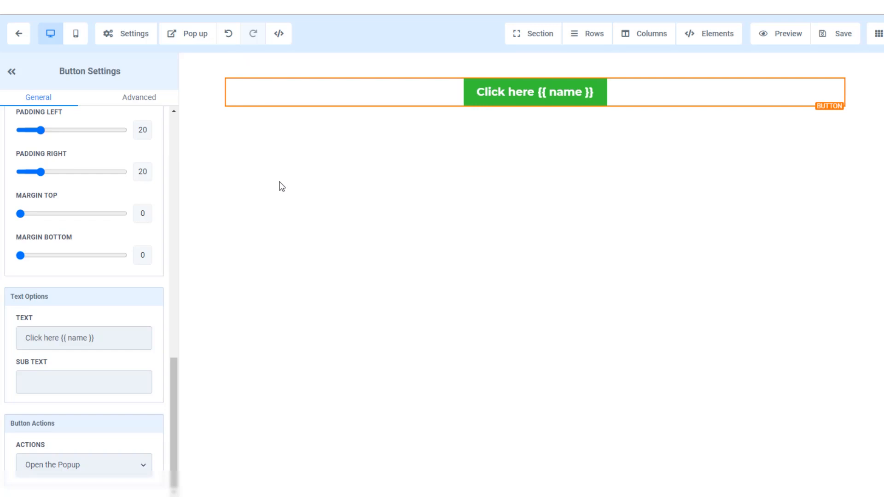
left_click(22, 39)
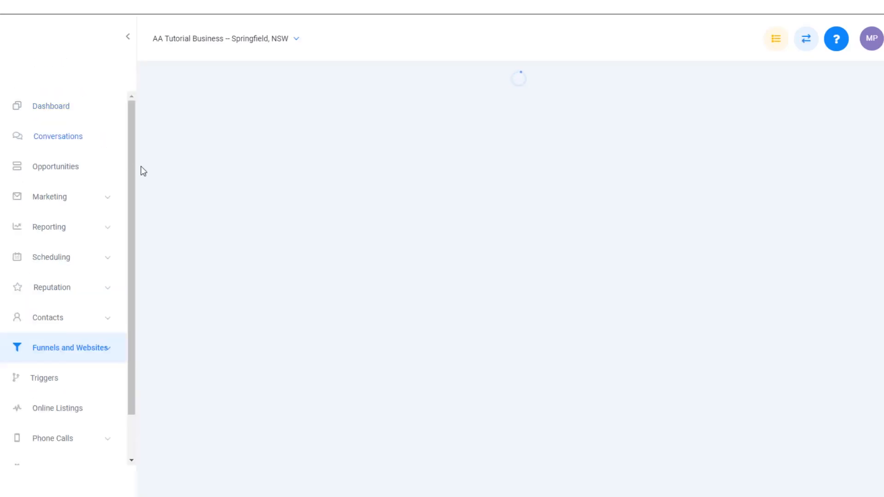
Step: Open Email 1 of the Test Custom Fields marketing campaign for editing
left_click(72, 201)
left_click(46, 233)
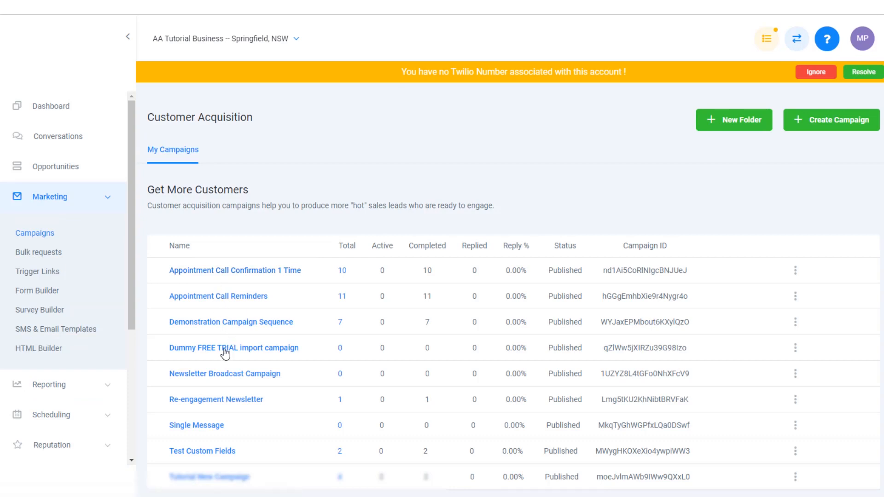
scroll(224, 350, "down", 1)
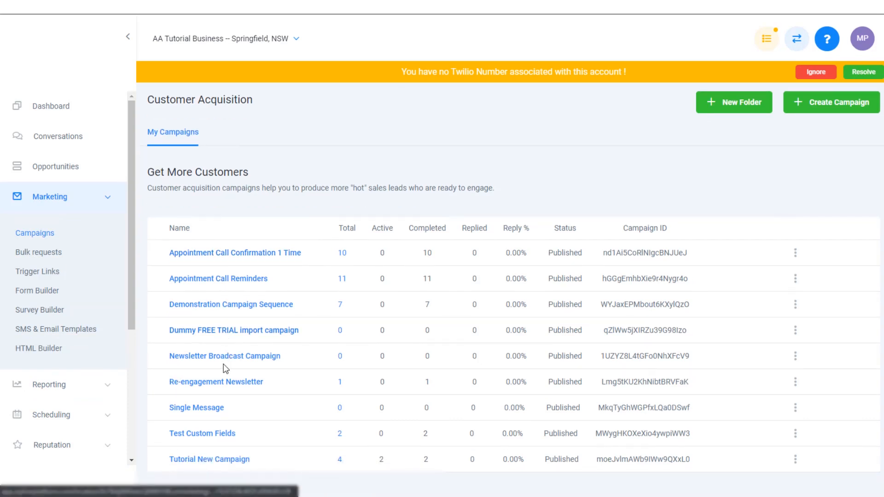
left_click(214, 435)
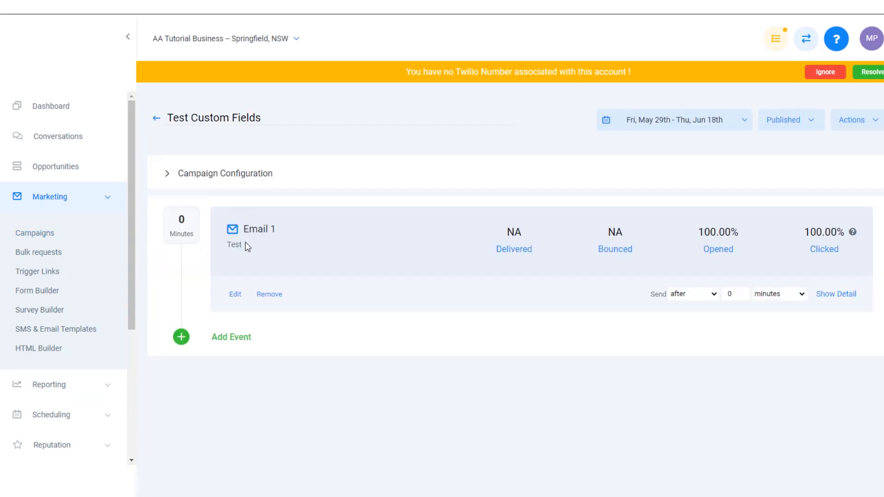
left_click(237, 295)
Step: Insert the contact's First Name custom value on a separate line below the link in the email body
left_click(296, 287)
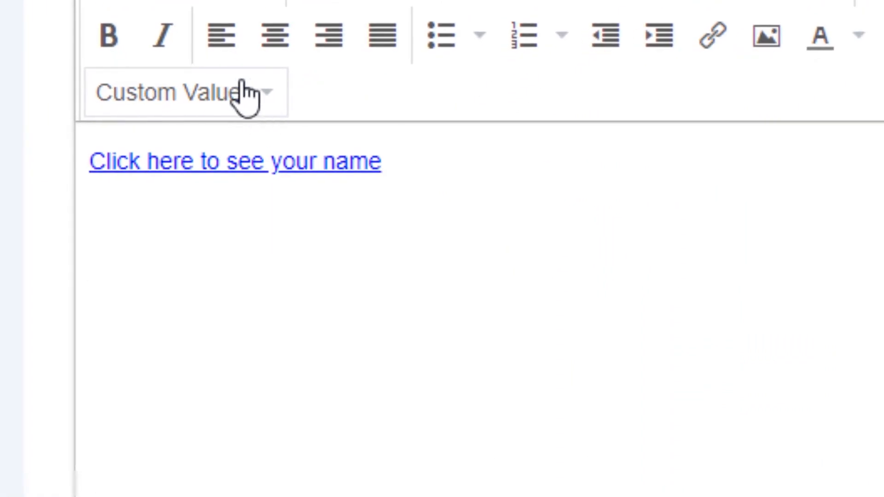
left_click(256, 95)
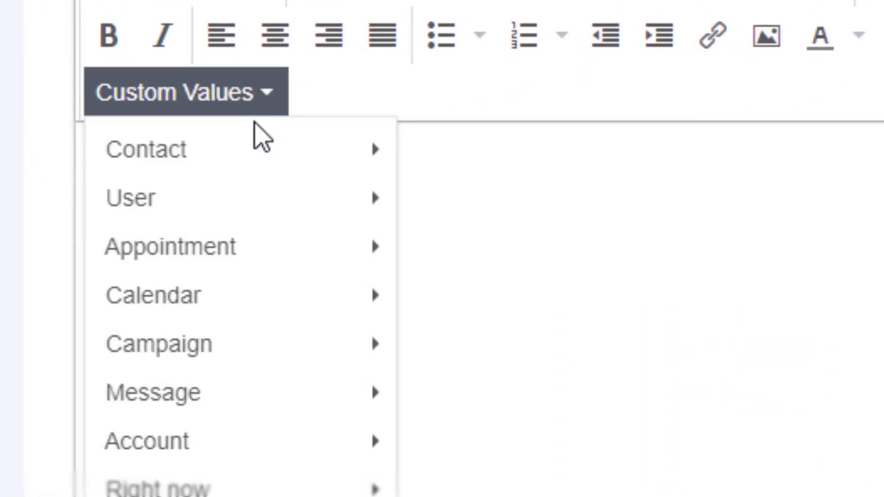
mouse_move(259, 156)
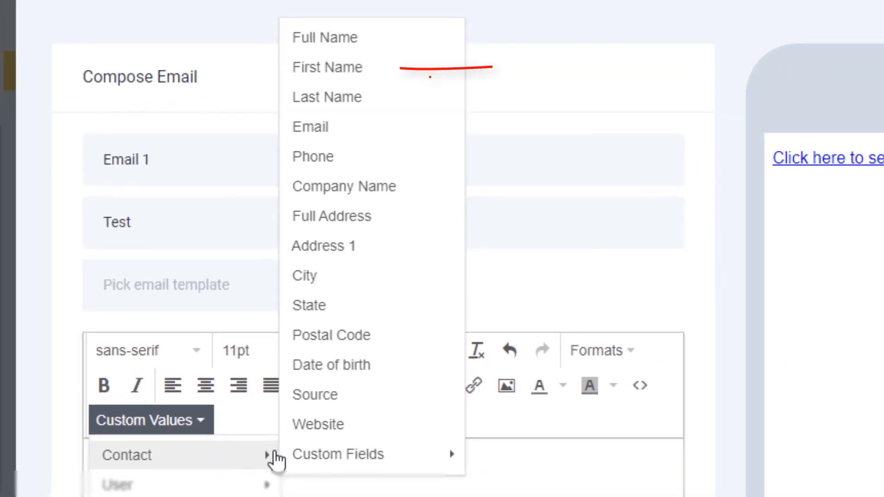
left_click(235, 1)
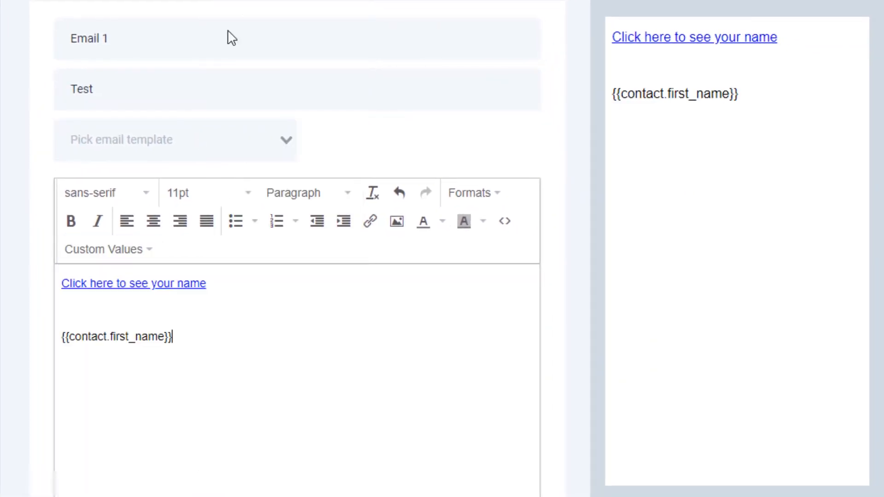
Step: Copy the {{contact.first_name}} placeholder from the email and paste it into a blank Notepad file below the line "name"
left_click_drag(191, 337, 61, 344)
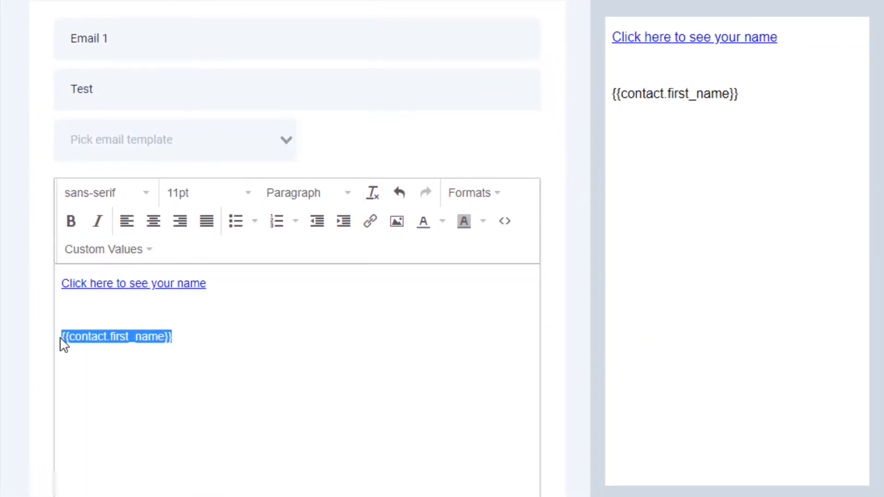
left_click(204, 337)
left_click_drag(198, 337, 49, 340)
key("ctrl+c")
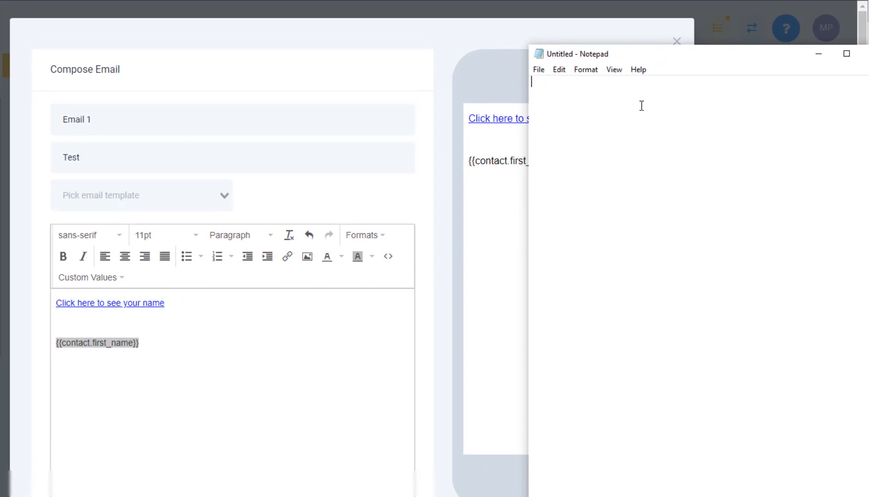
type("name")
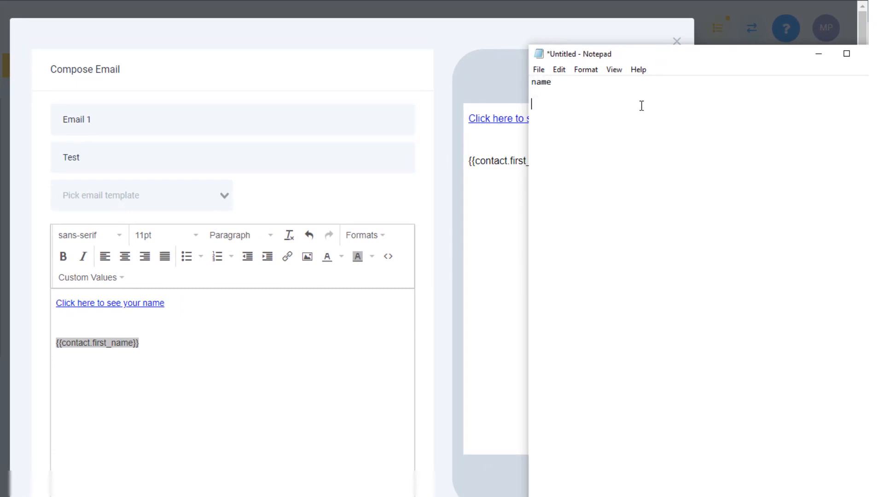
key("ctrl+v")
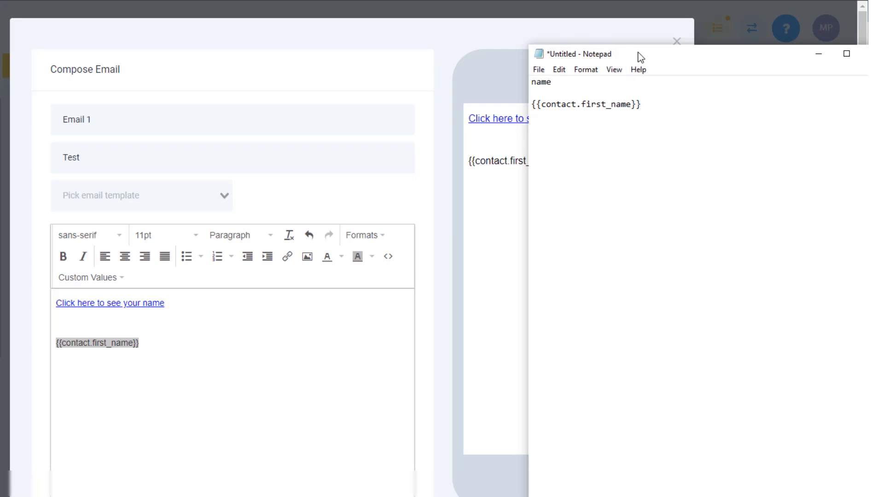
left_click_drag(641, 57, 883, 36)
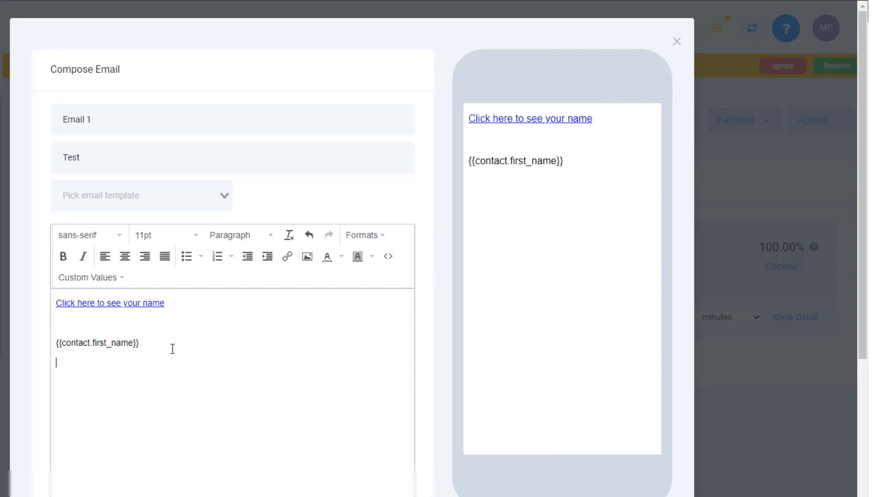
Step: Delete the {{contact.first_name}} placeholder from the email body and close the email composer
left_click_drag(171, 350, 48, 347)
key("BackSpace")
left_click(141, 319)
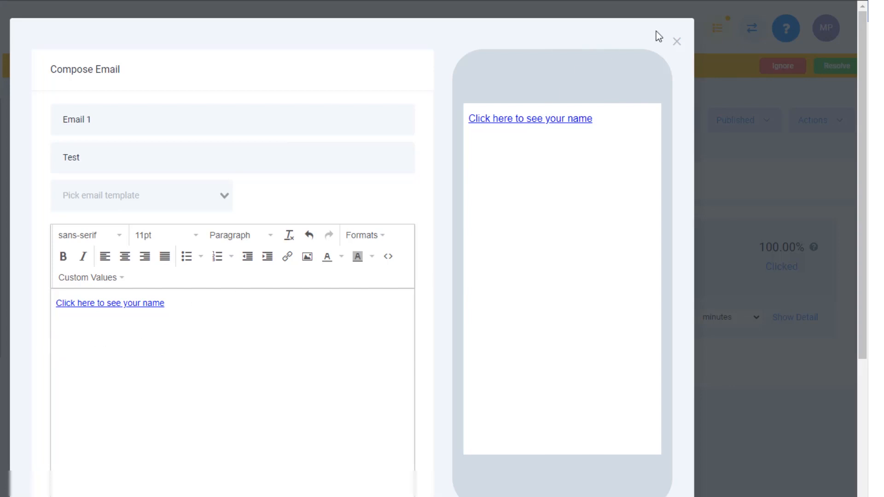
left_click(677, 41)
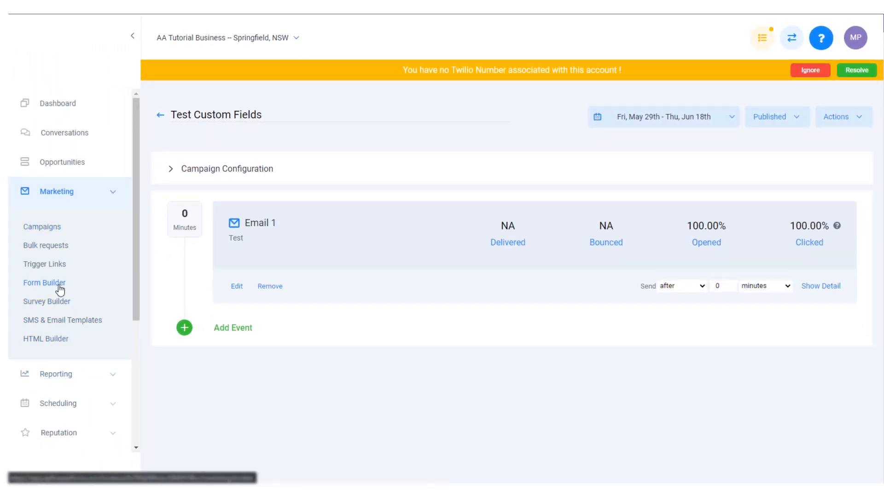
Step: Return to the Demonstration Funnel and display its Custom Fields step
scroll(60, 287, "down", 2)
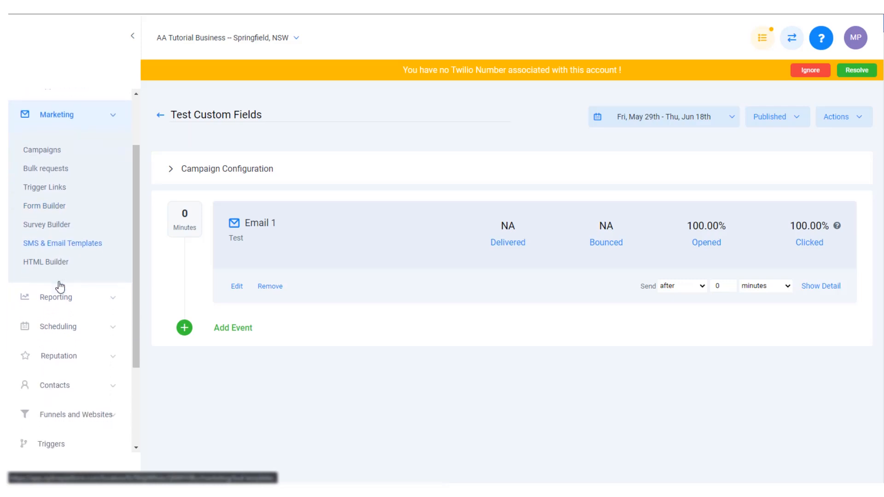
left_click(80, 372)
left_click(37, 408)
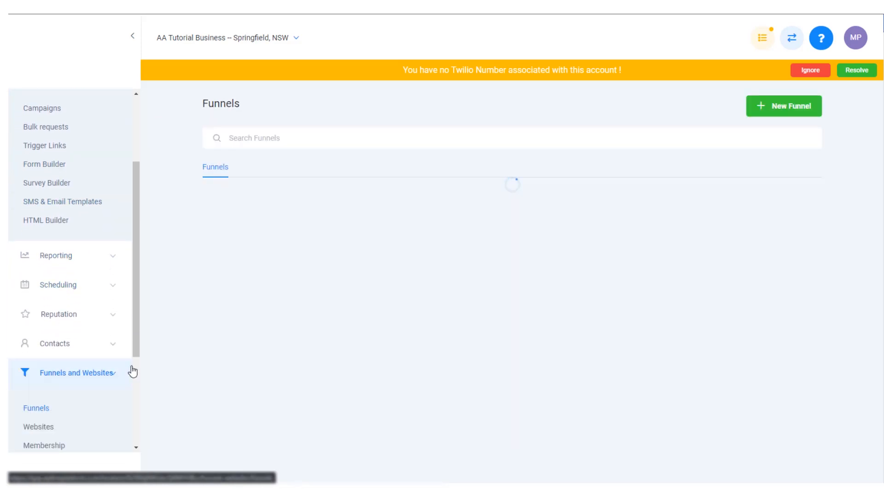
left_click(269, 192)
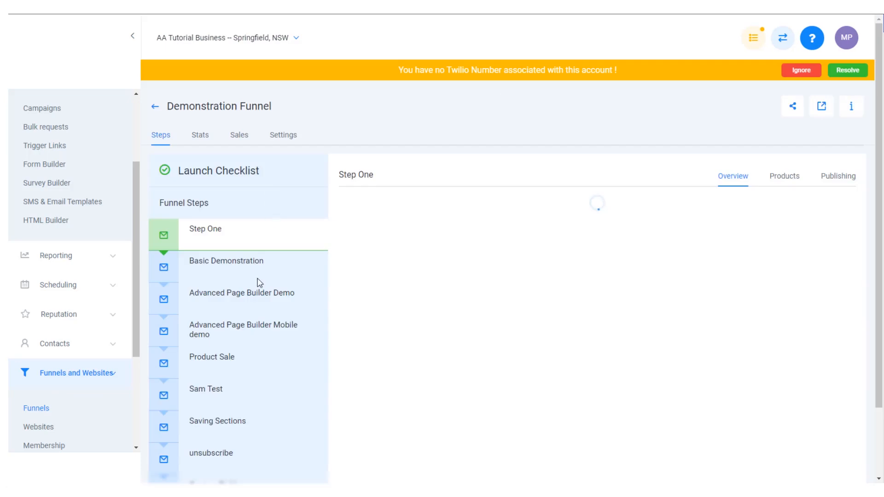
scroll(249, 359, "down", 2)
left_click(244, 407)
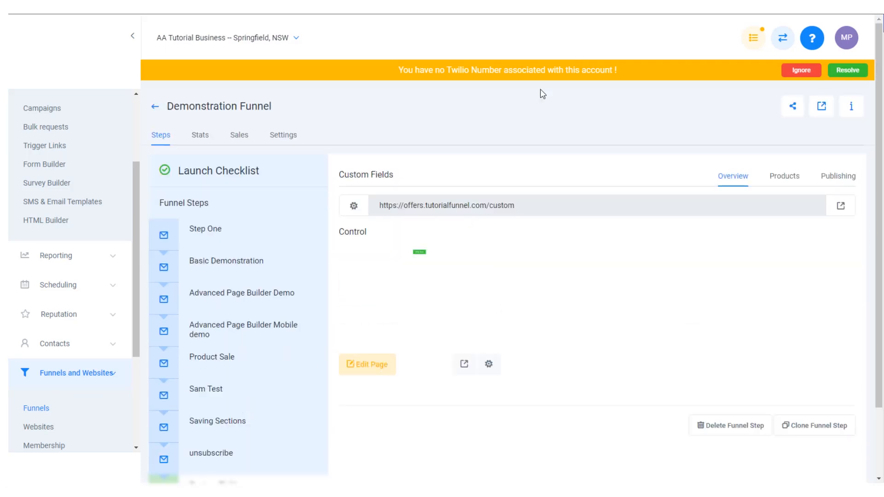
Step: Copy the Custom Fields step's page URL and paste it into the Notepad file below the {{contact.first_name}} placeholder
triple_click(492, 199)
key("ctrl+c")
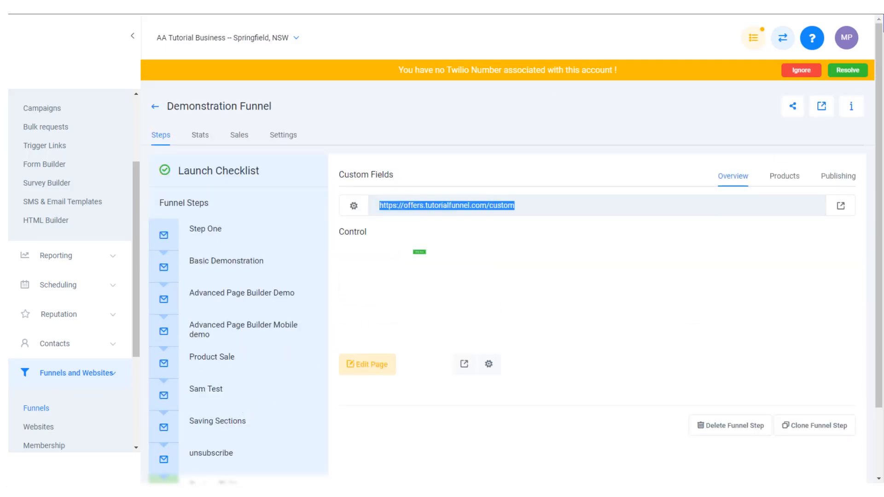
key("alt+Tab")
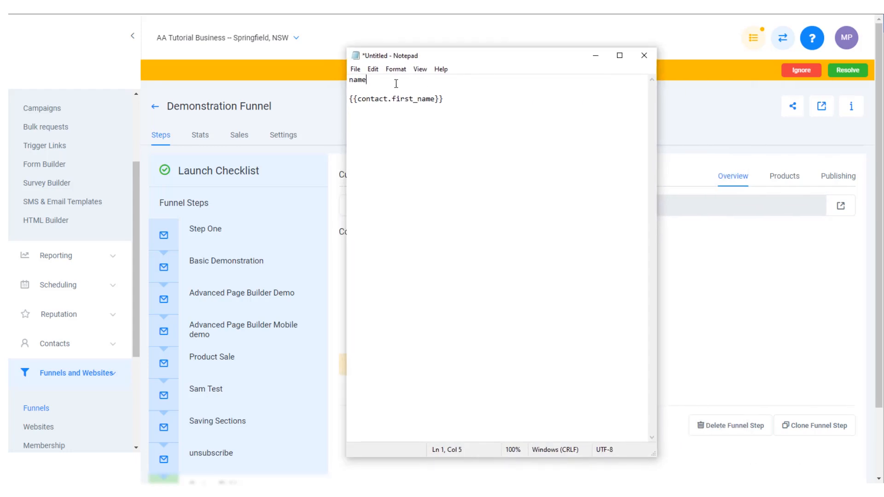
left_click(498, 104)
key("ctrl+v")
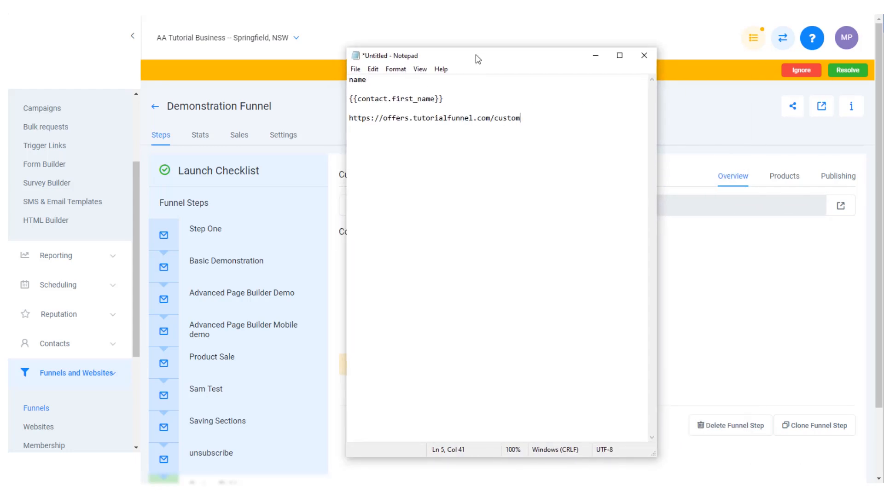
left_click_drag(478, 59, 477, 92)
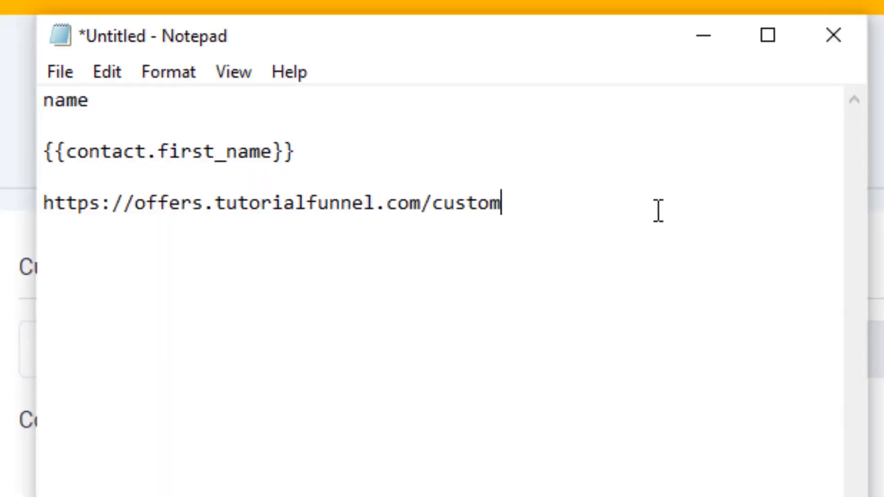
key("Return")
key("Return")
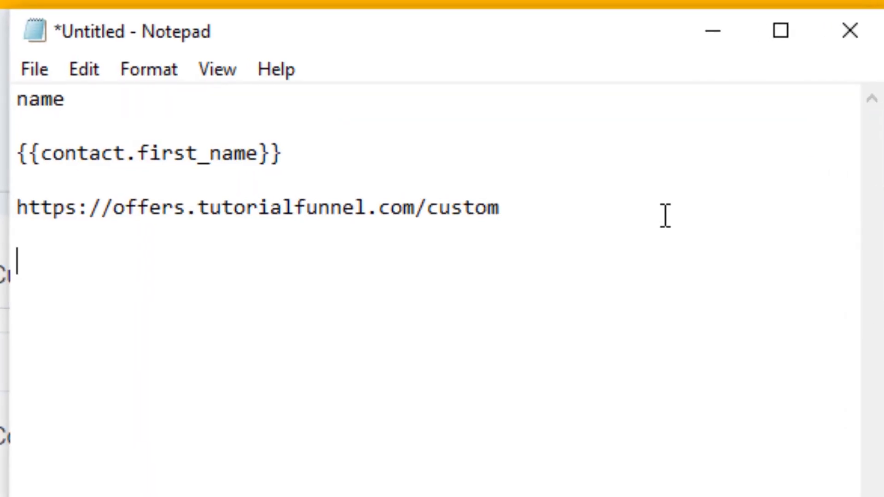
key("ctrl+v")
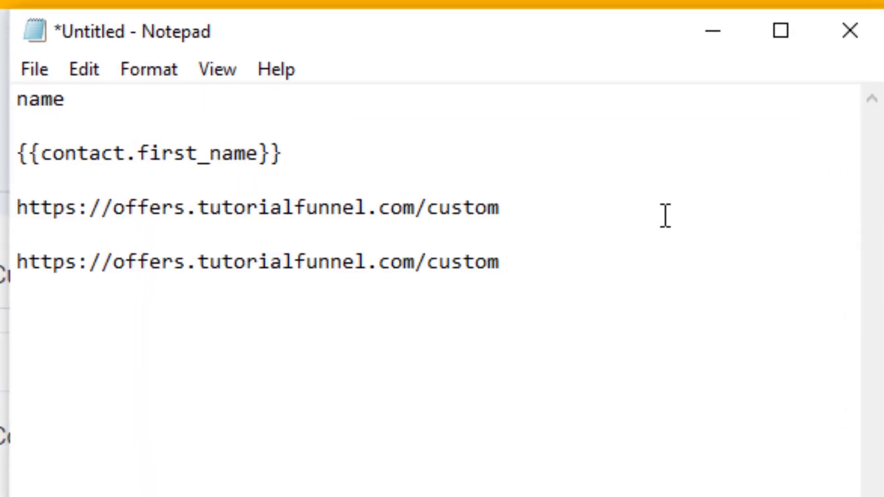
type("?name")
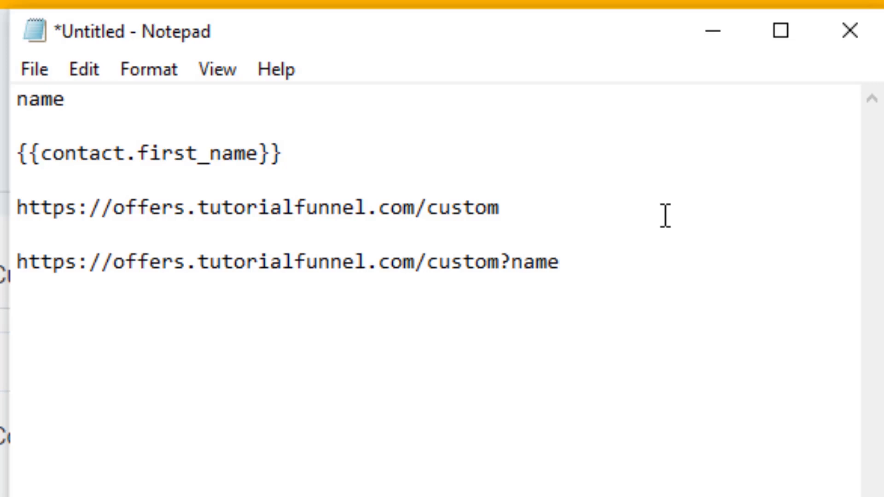
type("+")
key("BackSpace")
type("=")
left_click_drag(299, 154, 21, 153)
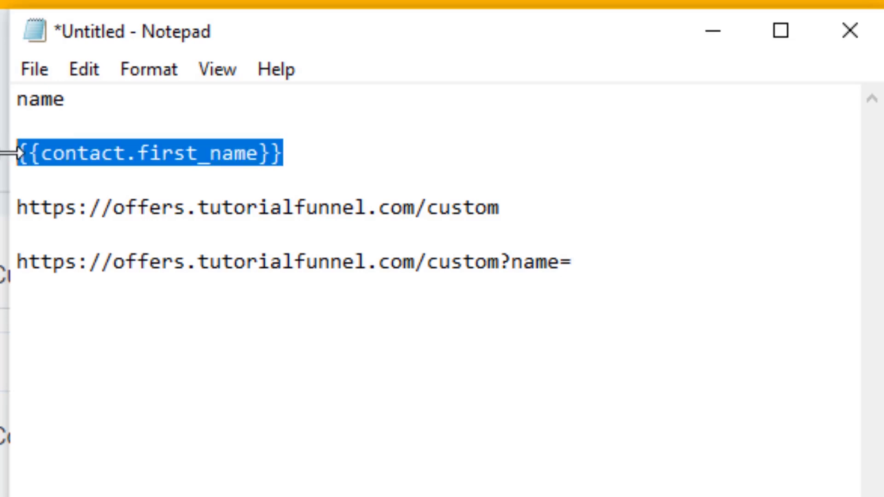
key("ctrl+c")
left_click(608, 256)
key("ctrl+v")
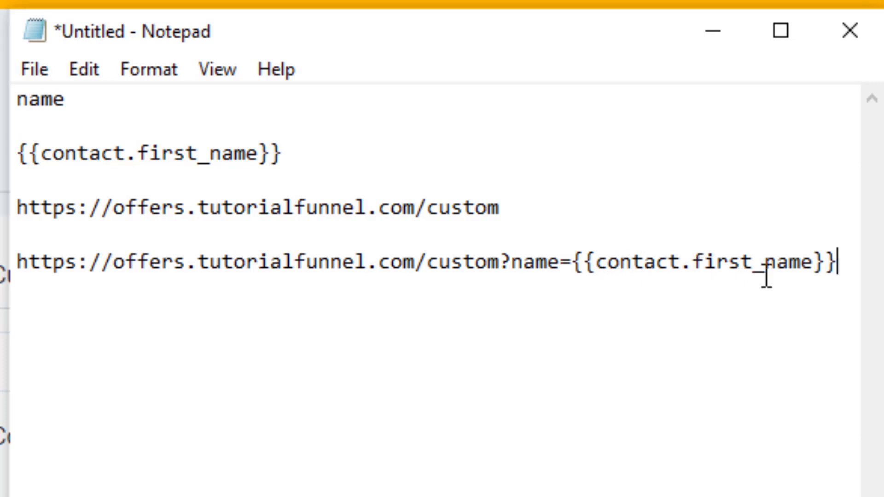
Step: Compare the name parameter and contact placeholder in the Notepad URL with the custom placeholder on the funnel page's button
left_click_drag(561, 261, 518, 263)
left_click(525, 263)
left_click_drag(374, 35, 883, 46)
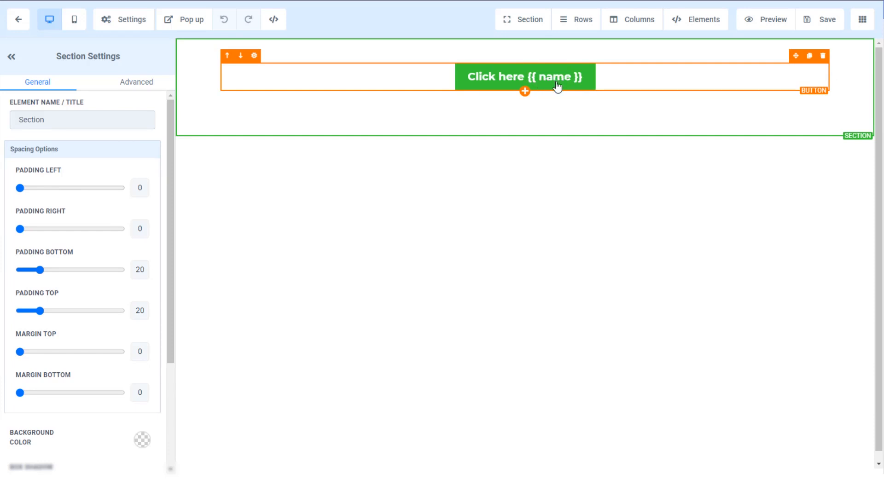
left_click_drag(883, 41, 671, 52)
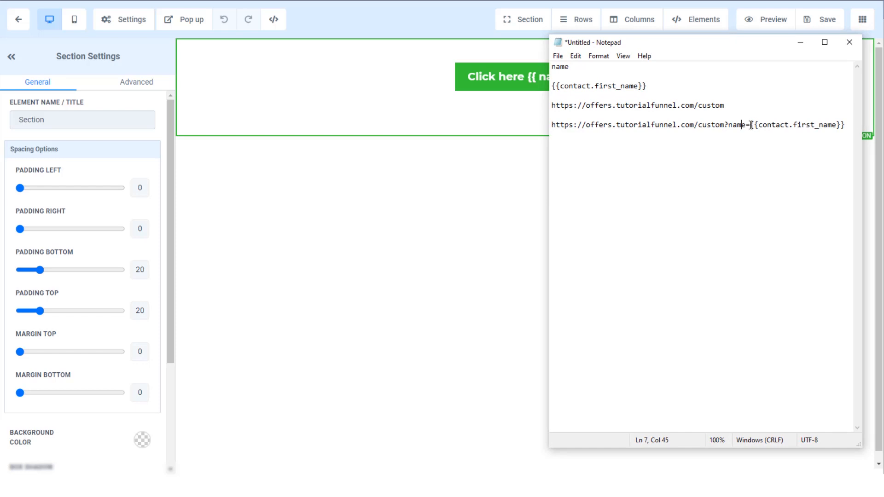
left_click_drag(751, 125, 843, 126)
left_click(800, 146)
left_click_drag(667, 49, 883, 49)
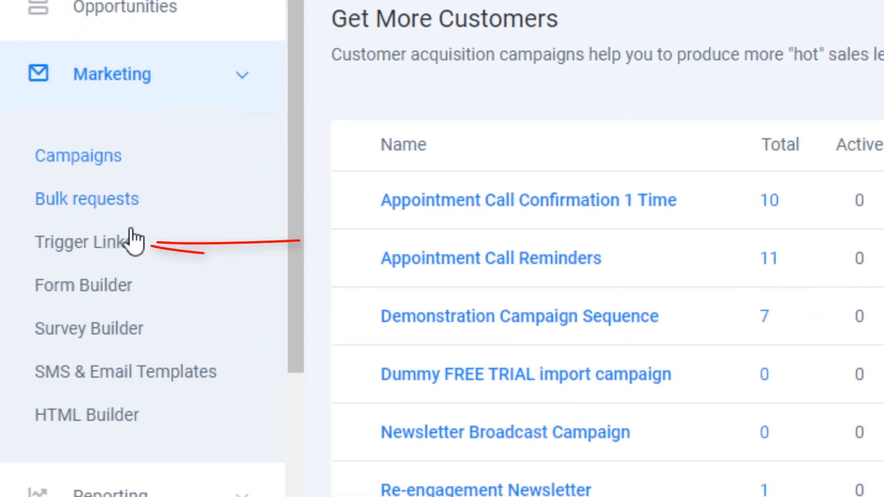
left_click(125, 244)
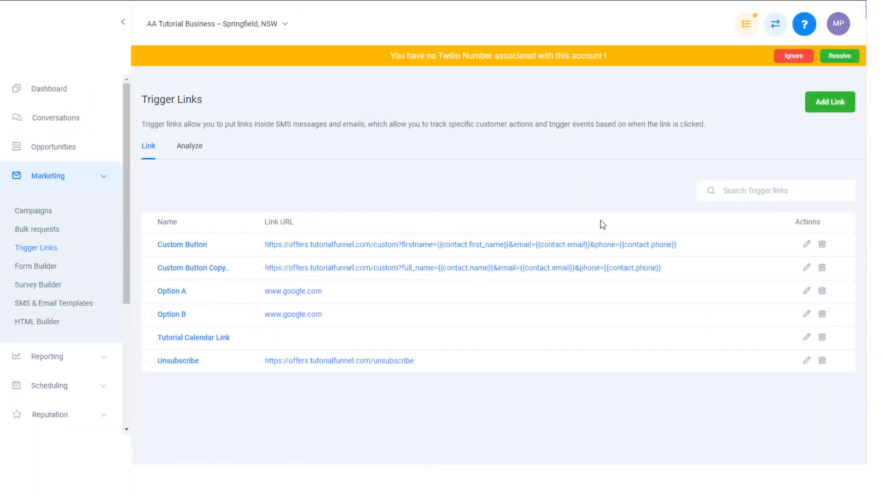
left_click(829, 103)
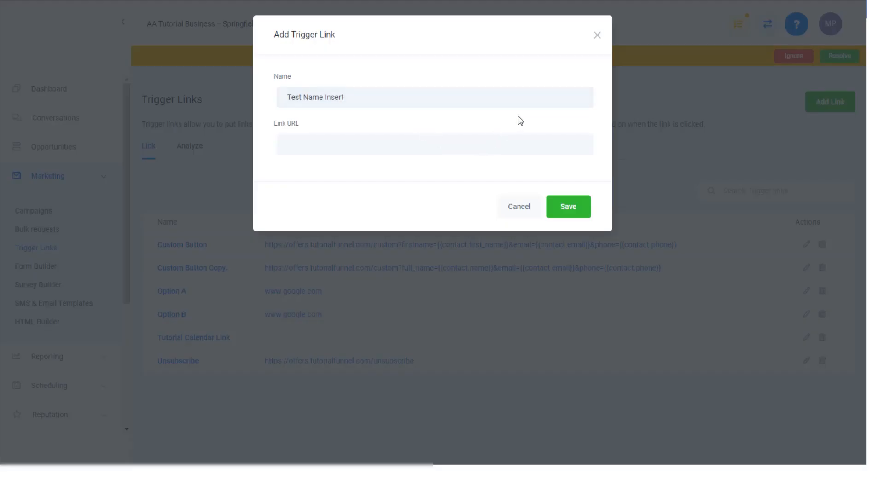
left_click_drag(865, 23, 780, 36)
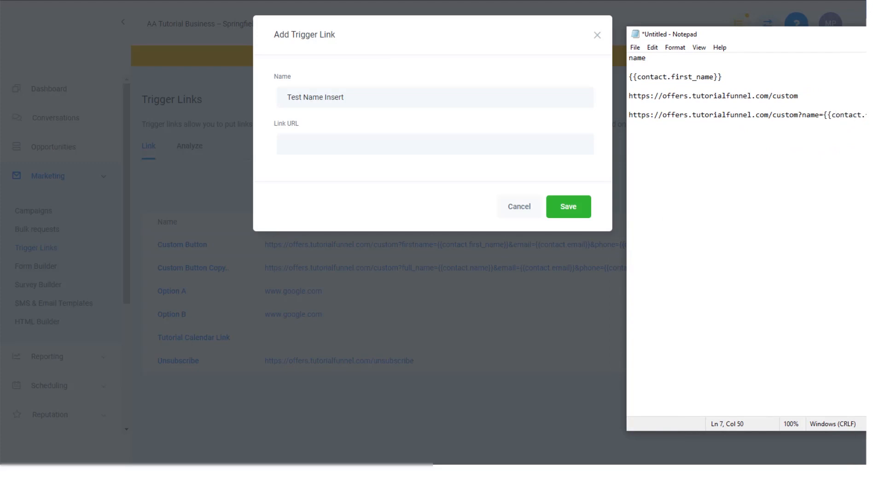
left_click_drag(865, 114, 622, 122)
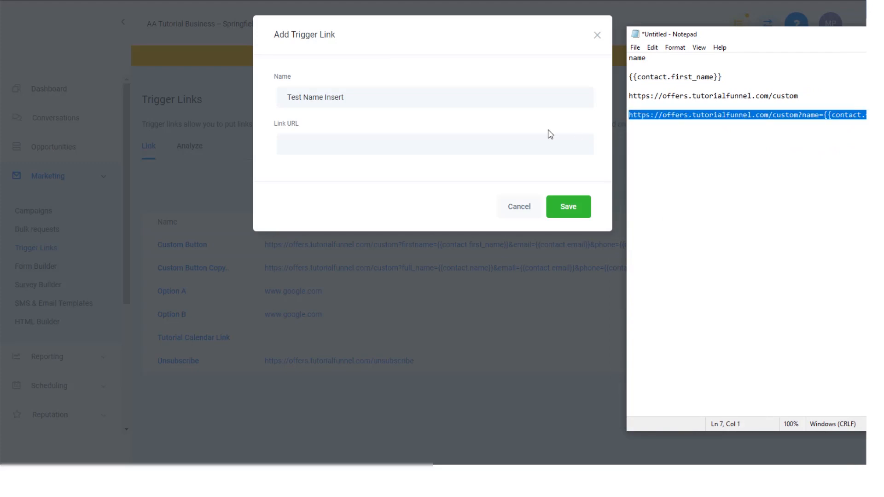
left_click(500, 151)
key("ctrl+v")
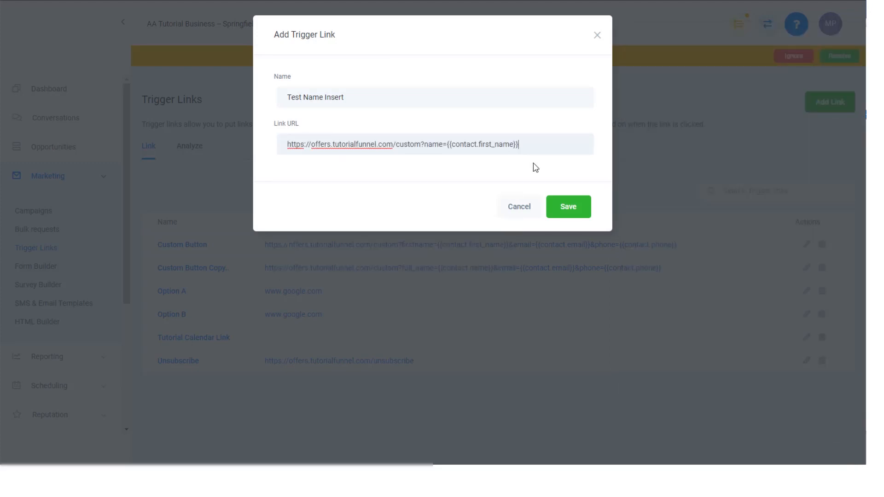
left_click(570, 209)
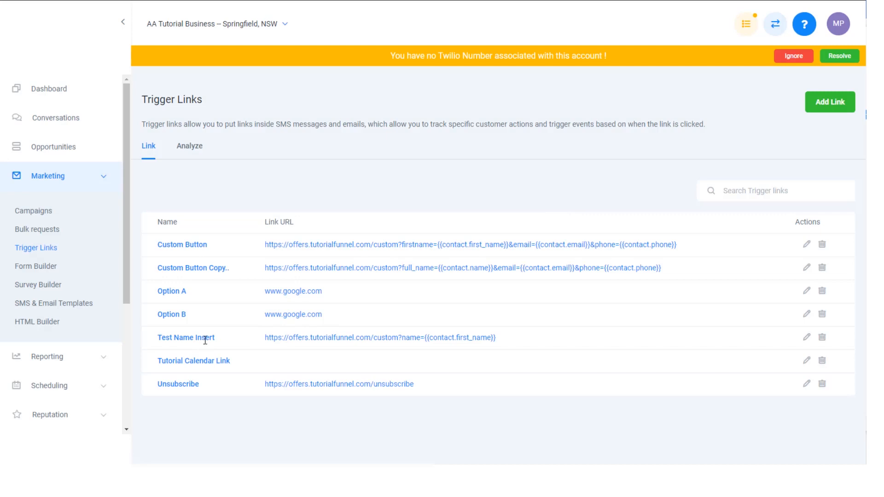
left_click(324, 342)
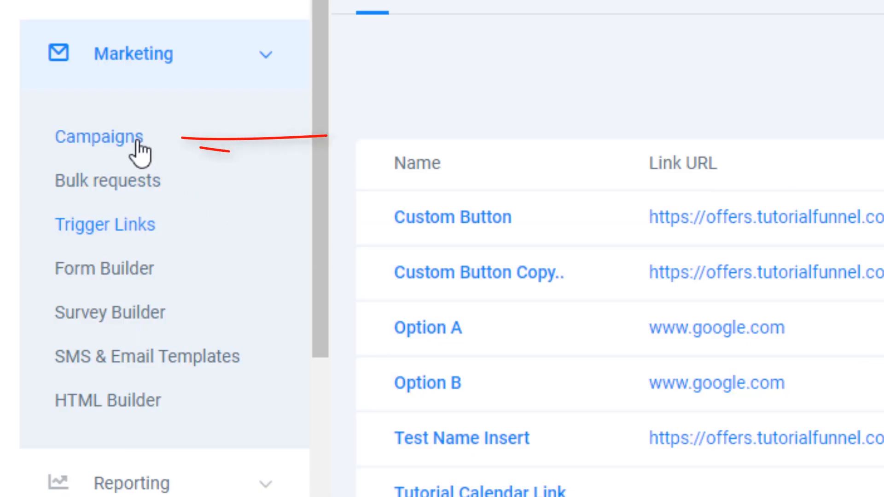
Step: Open Email 1 of the Test Custom Fields campaign for editing
left_click(140, 146)
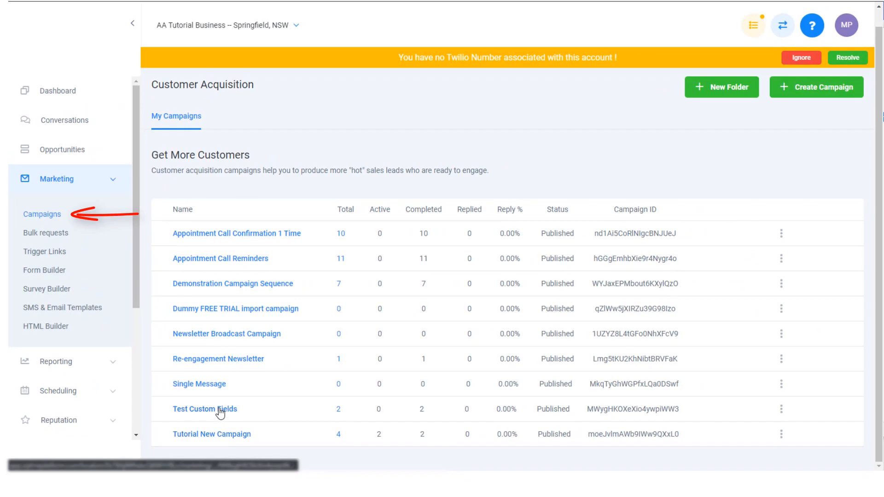
left_click(220, 410)
left_click(237, 274)
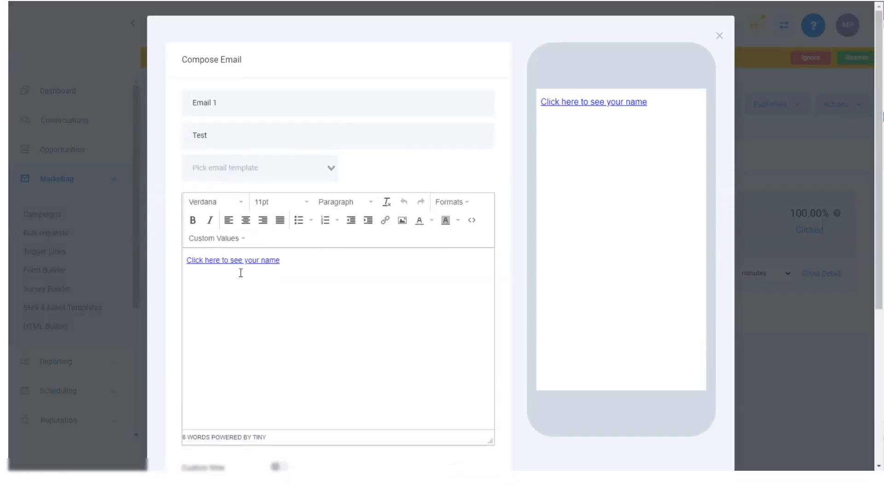
Step: Replace the linked text in the email body with "Click here to test your first name placement"
left_click_drag(304, 262, 138, 264)
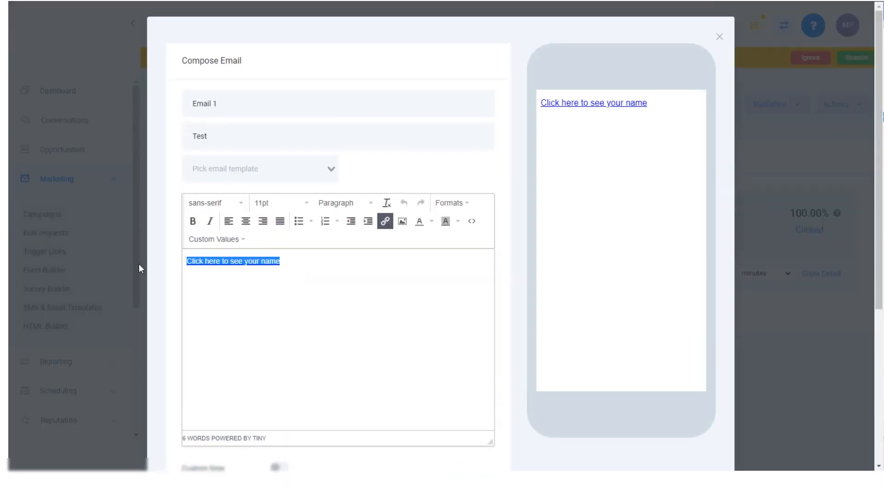
key("BackSpace")
type("Click he")
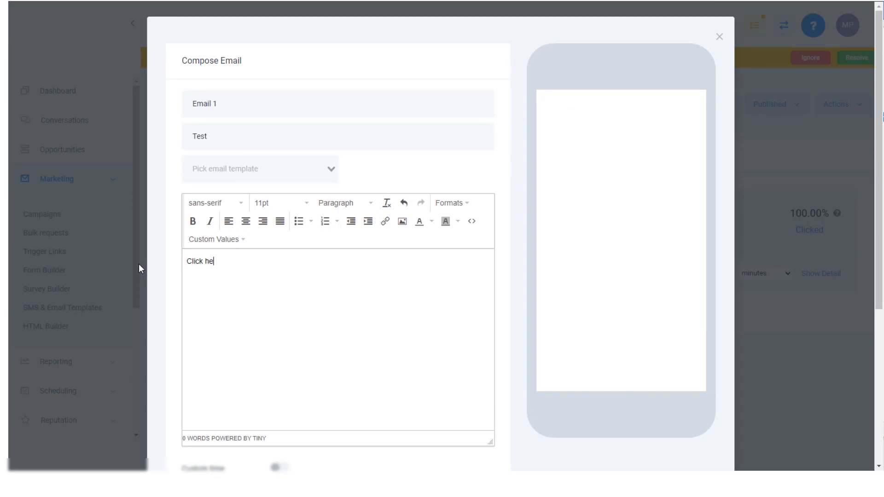
type("re to test your ")
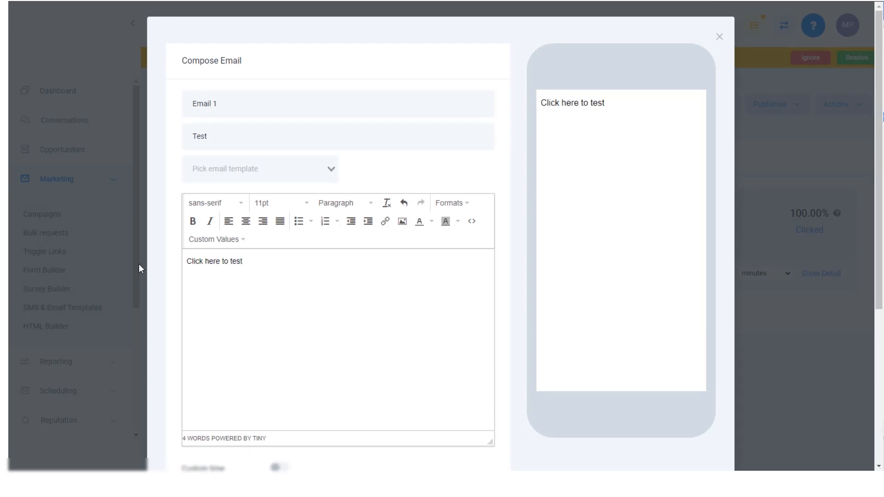
type("first name placement")
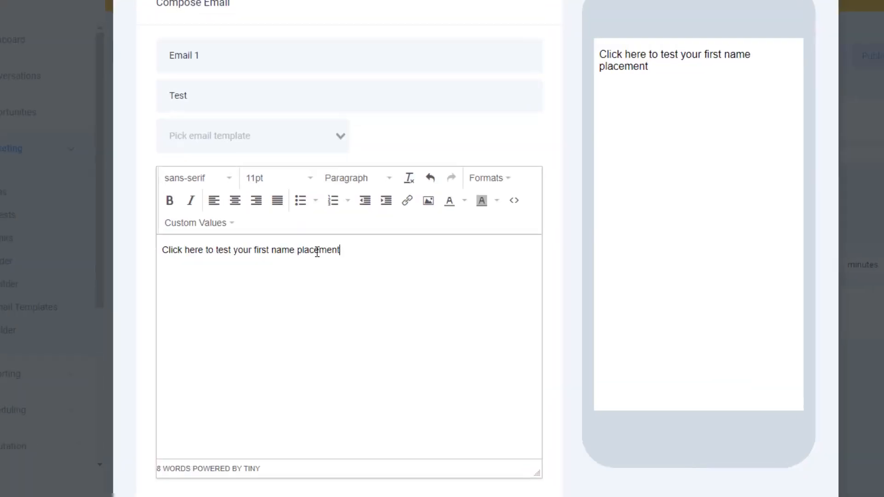
Step: Link the email's body text to the Test Name Insert trigger link with New window as the target, and save the email
left_click_drag(332, 262, 171, 262)
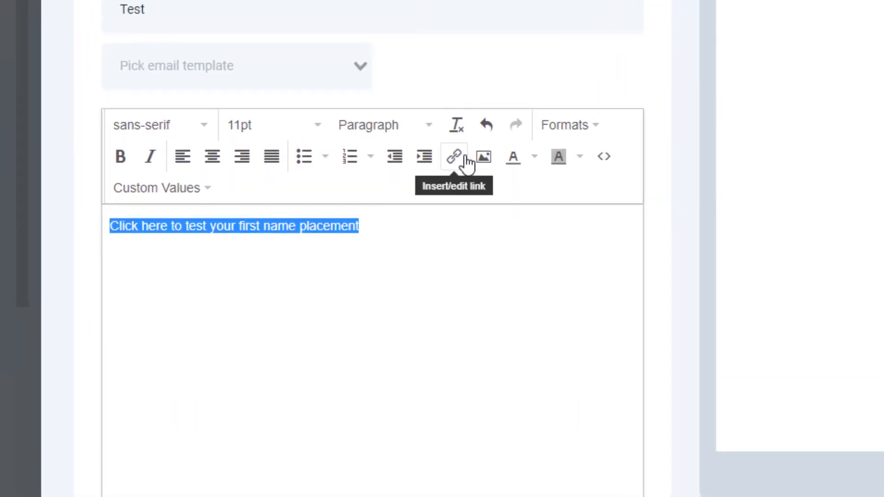
left_click(453, 159)
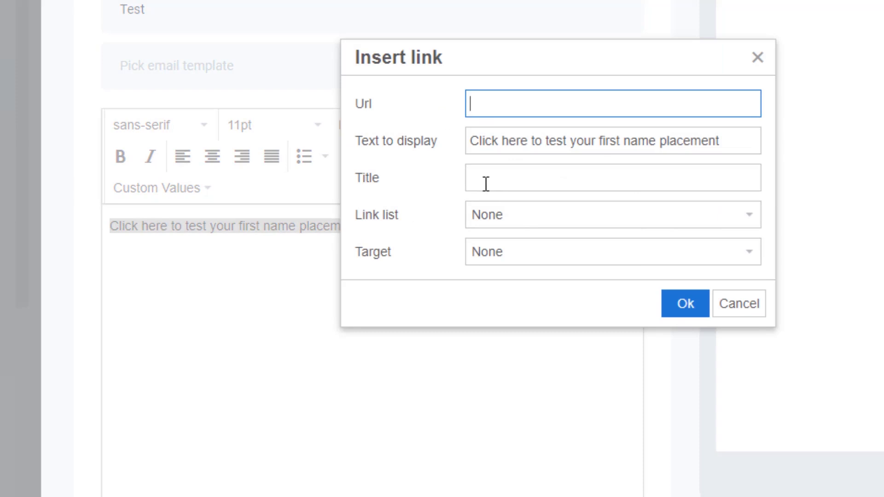
left_click(525, 225)
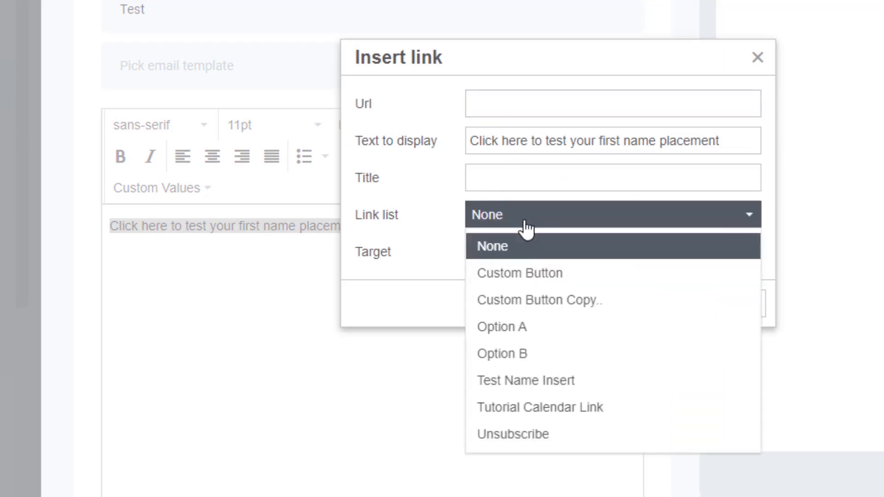
left_click(545, 386)
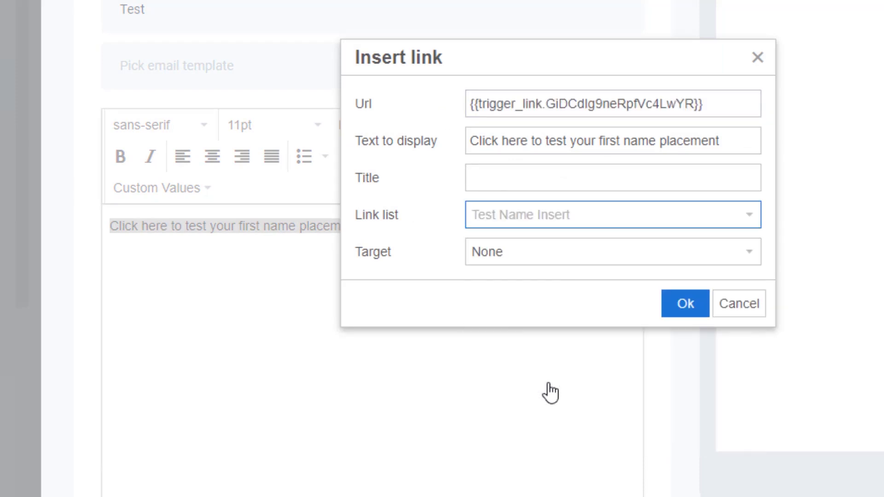
left_click(554, 255)
left_click(553, 311)
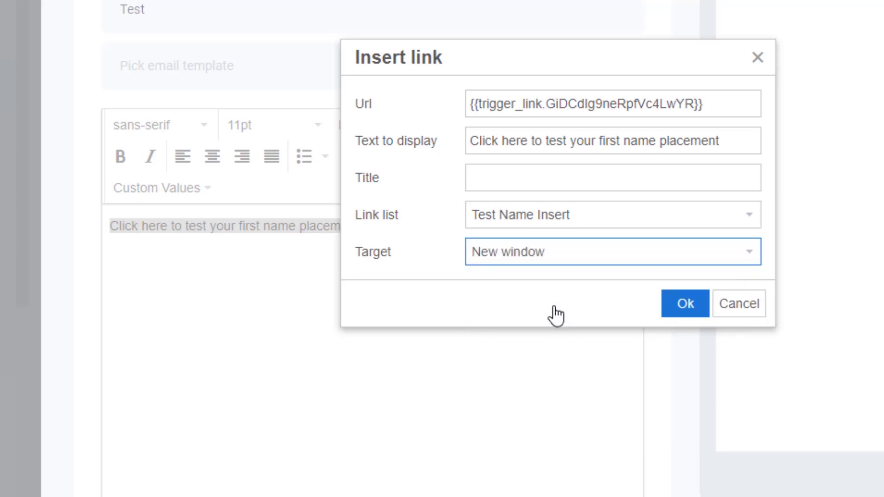
left_click(686, 304)
left_click(497, 281)
scroll(357, 353, "down", 5)
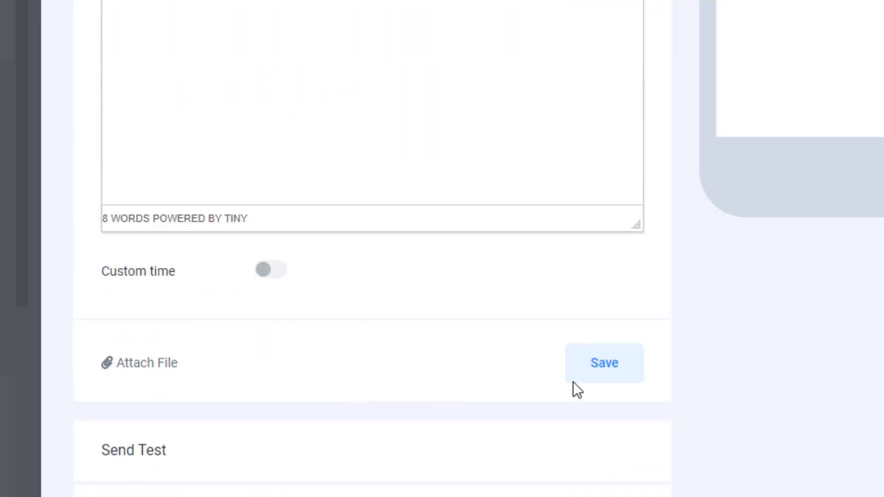
left_click(602, 374)
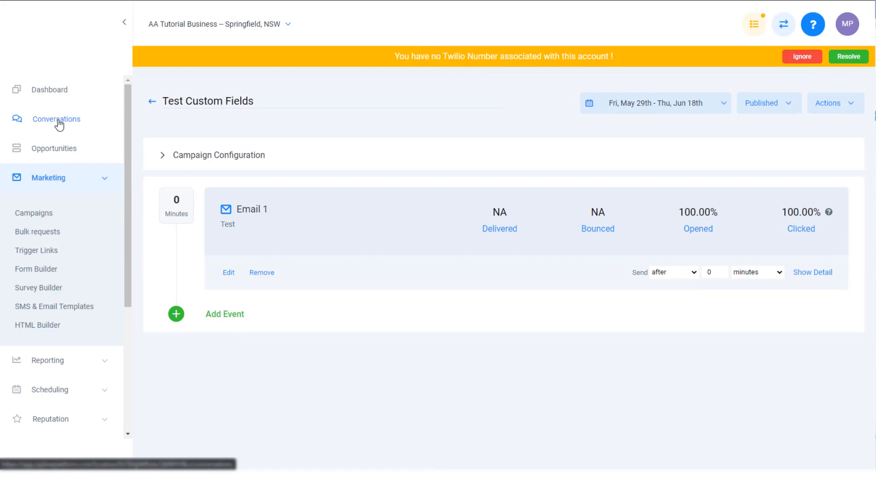
Step: Open the conversation dated 6/17 3:53 pm from the list of all conversations
left_click(57, 121)
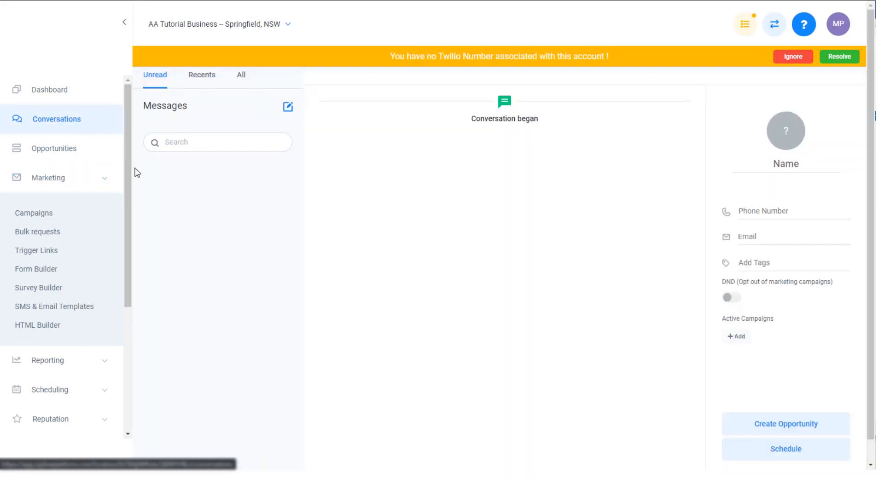
left_click(241, 75)
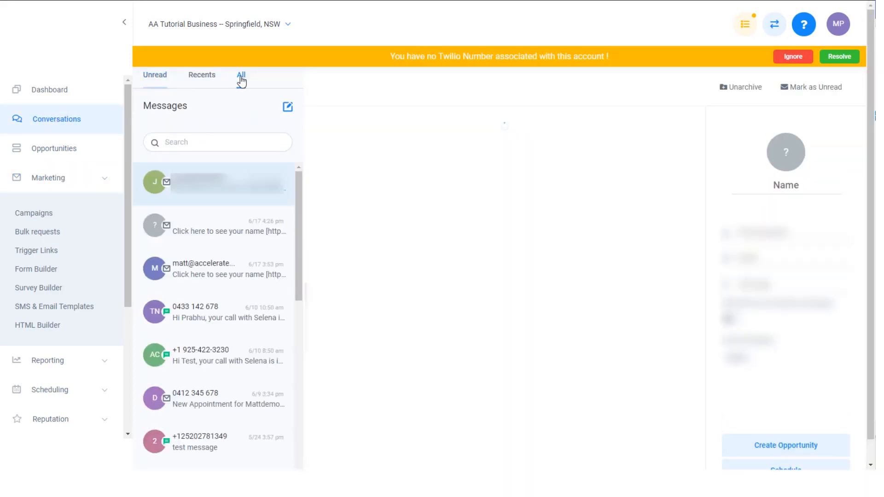
left_click(230, 276)
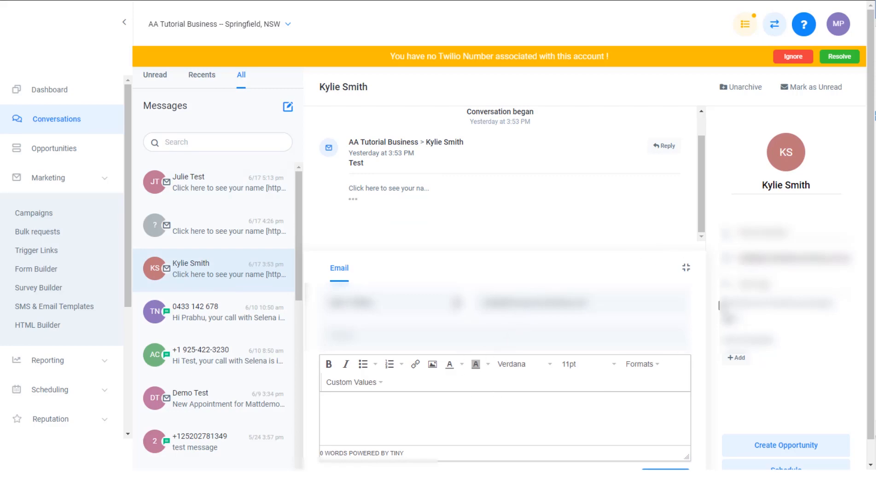
Step: Add the open conversation's contact to the Test Custom Fields campaign without an event start date
left_click(738, 361)
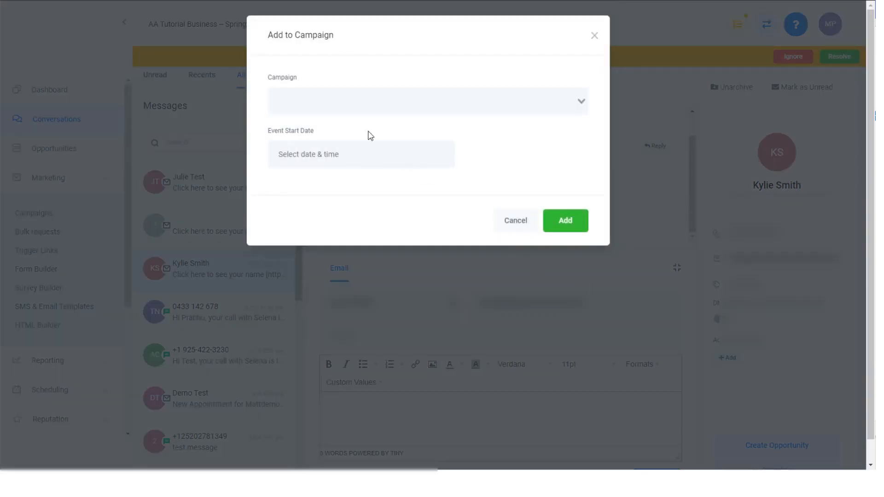
left_click(355, 99)
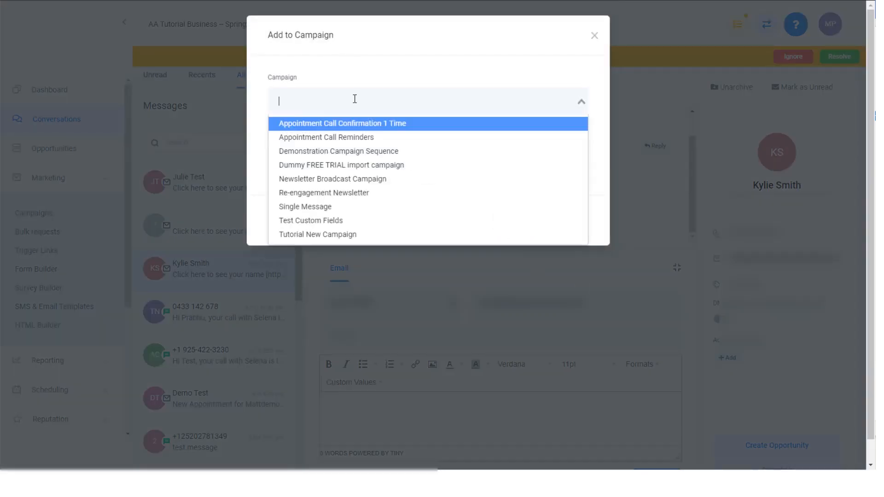
left_click(355, 222)
left_click(565, 227)
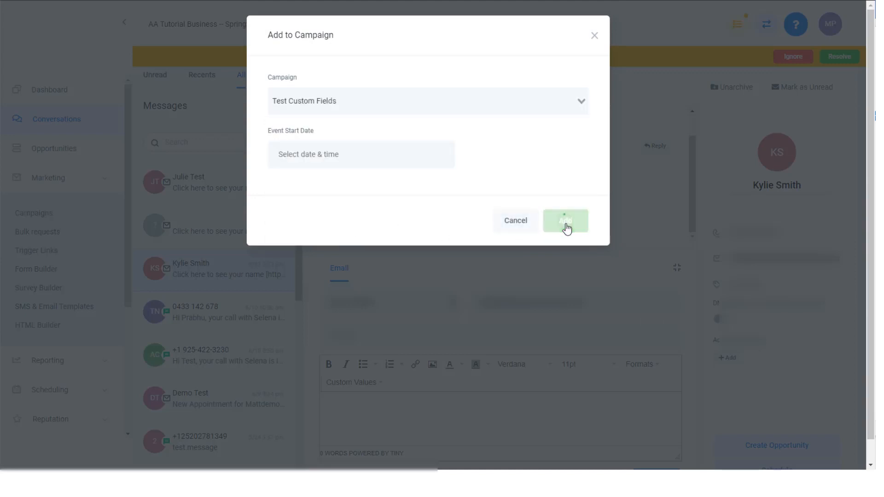